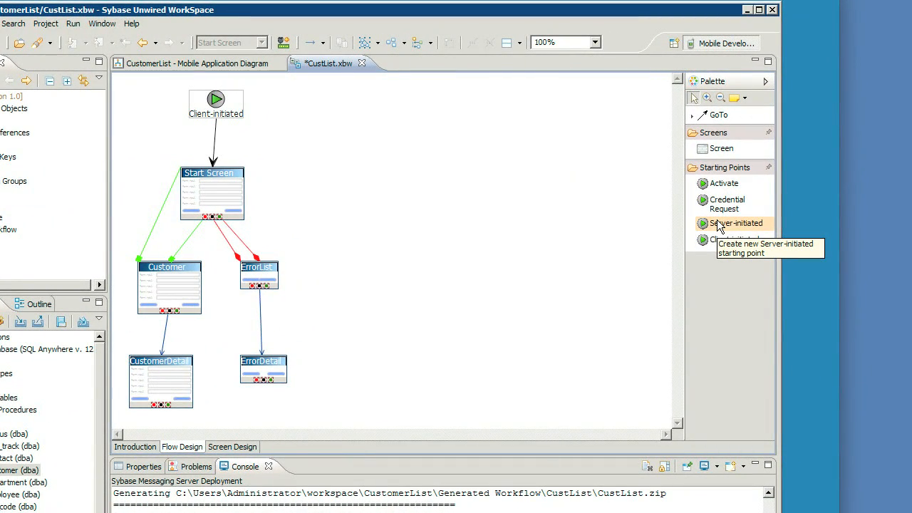
Add a Server-initiated starting point beside the client-initiated flow and choose the CustomerList project's Customer as its mobile business object
left_click(720, 226)
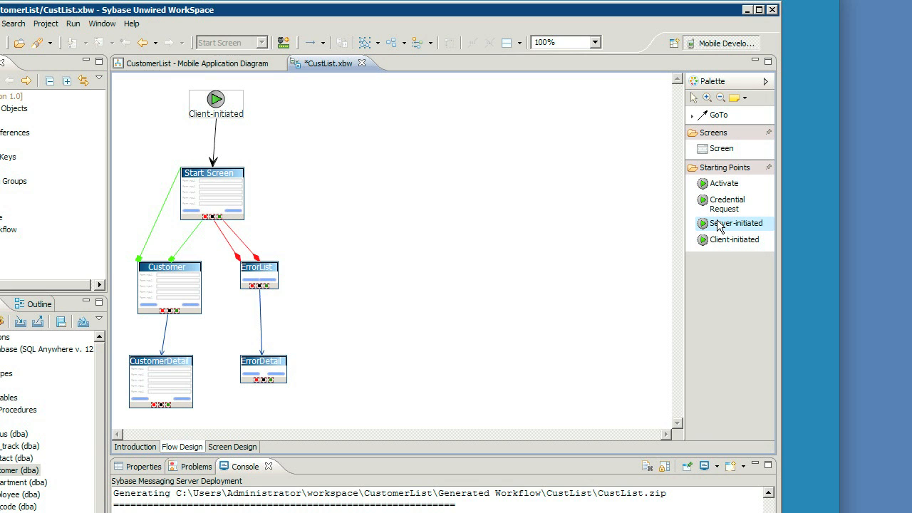
left_click(351, 160)
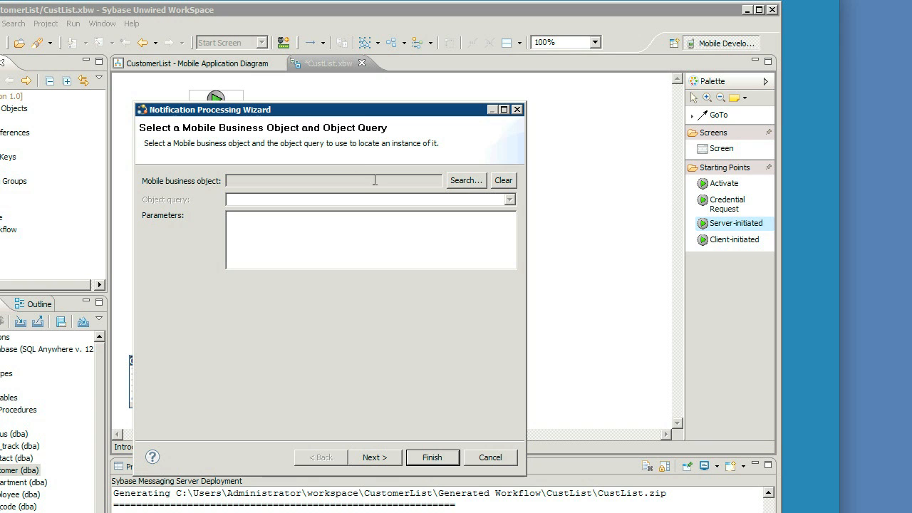
left_click(465, 181)
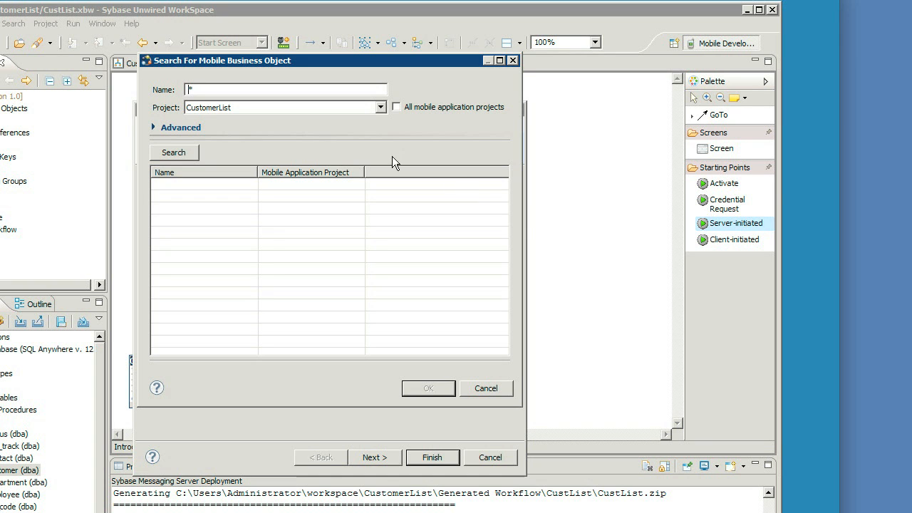
left_click(178, 155)
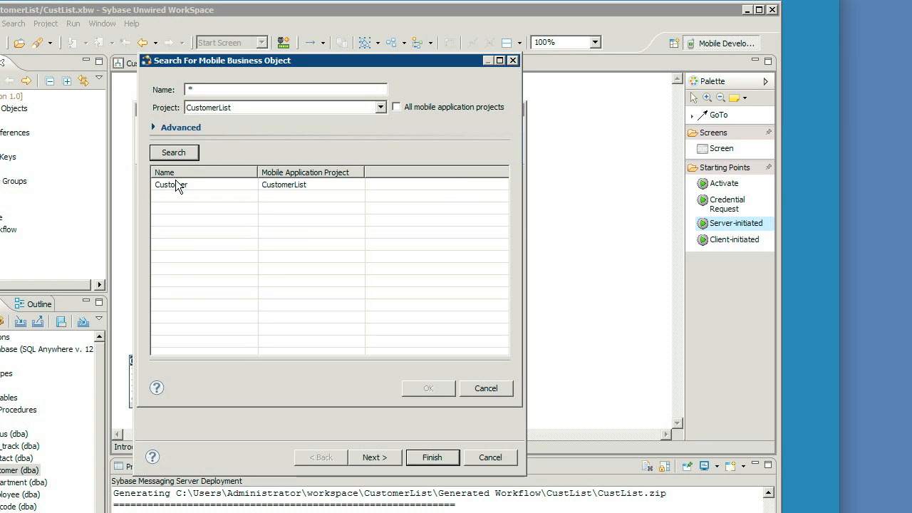
left_click(175, 181)
left_click(426, 389)
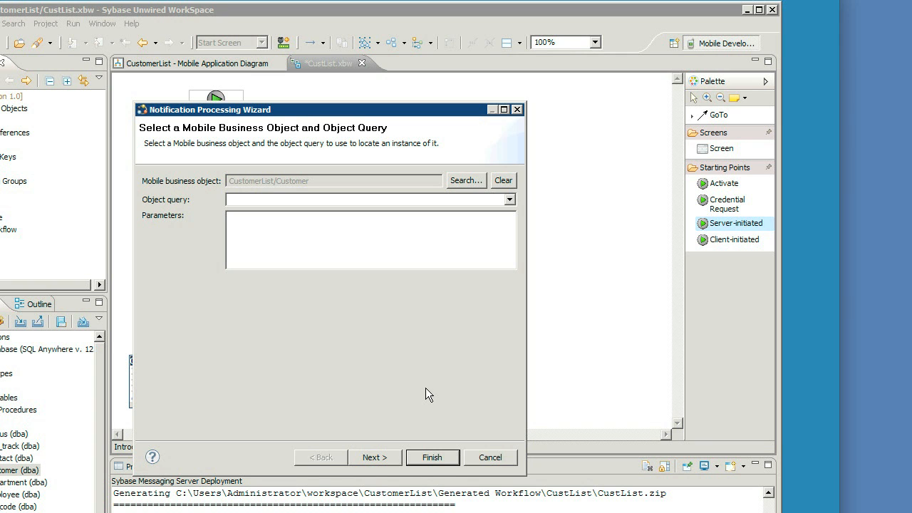
Choose findByCompanyName as the object query for the Customer business object and continue to the sample notification
left_click(509, 200)
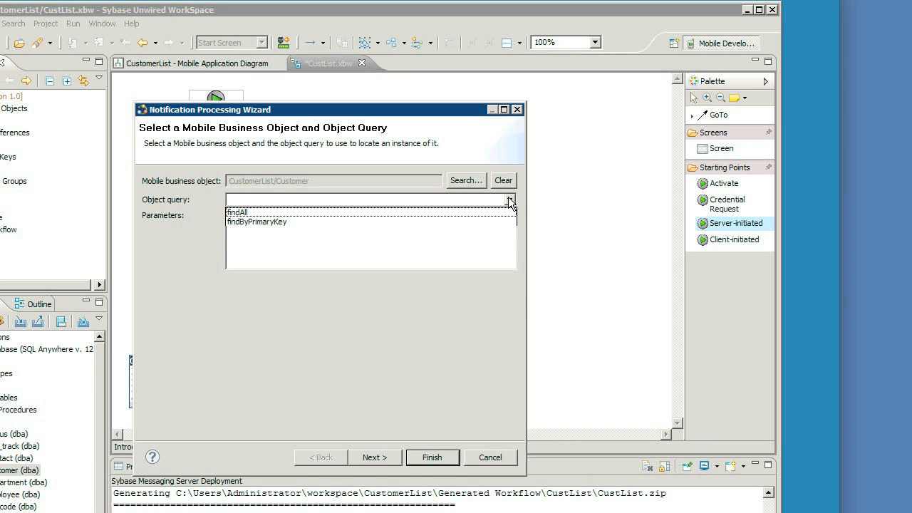
left_click(262, 230)
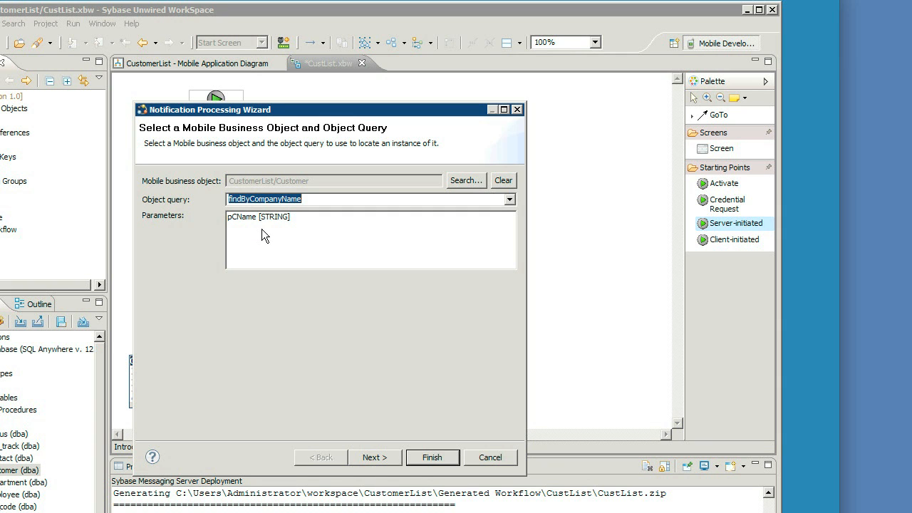
left_click(364, 461)
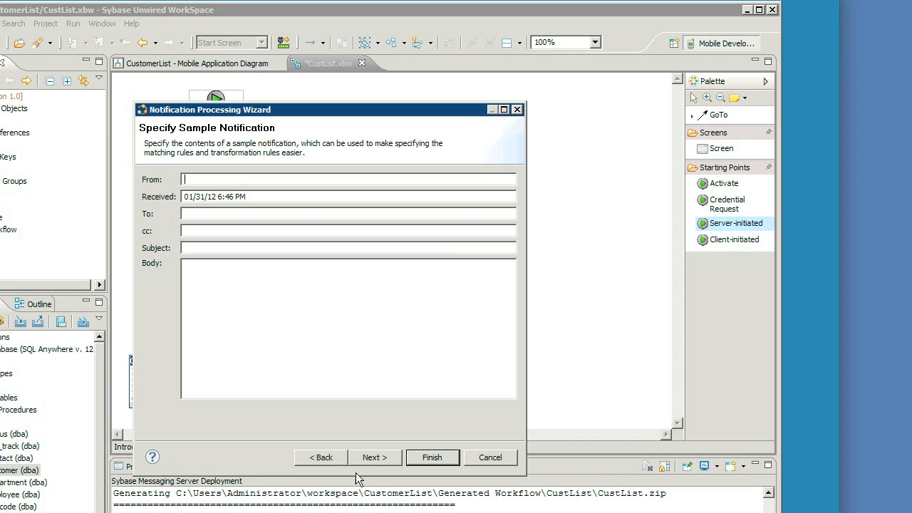
Enter "New Company Alert (Square Sports)" as the sample notification's subject and continue to the matching rules
left_click(194, 248)
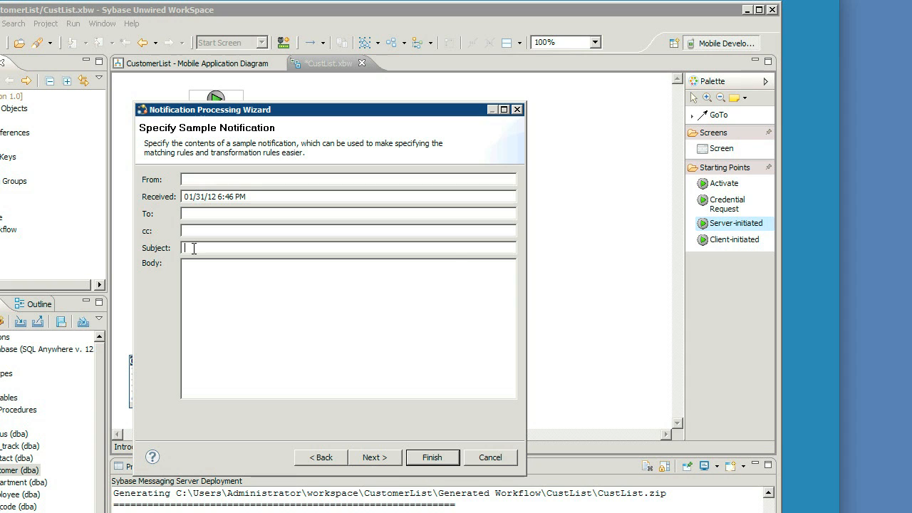
type("New ")
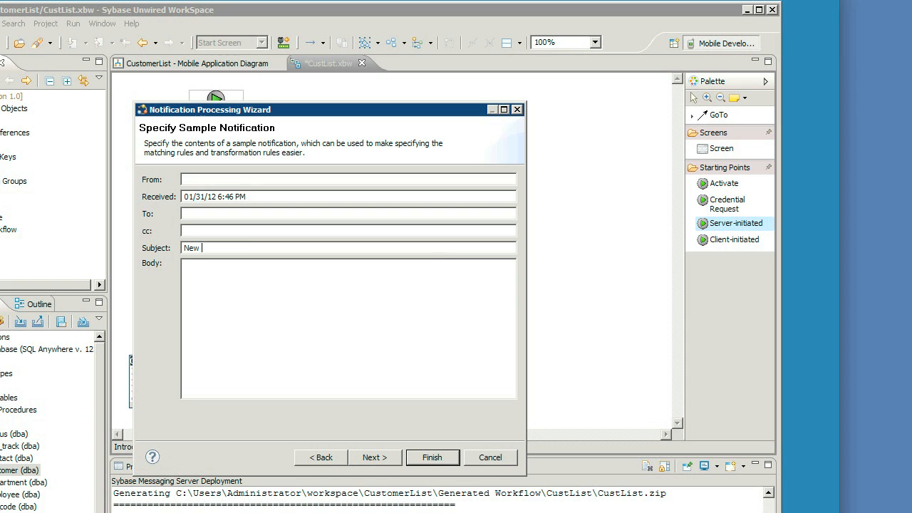
type("Company Alert (Square Sports)")
left_click(374, 457)
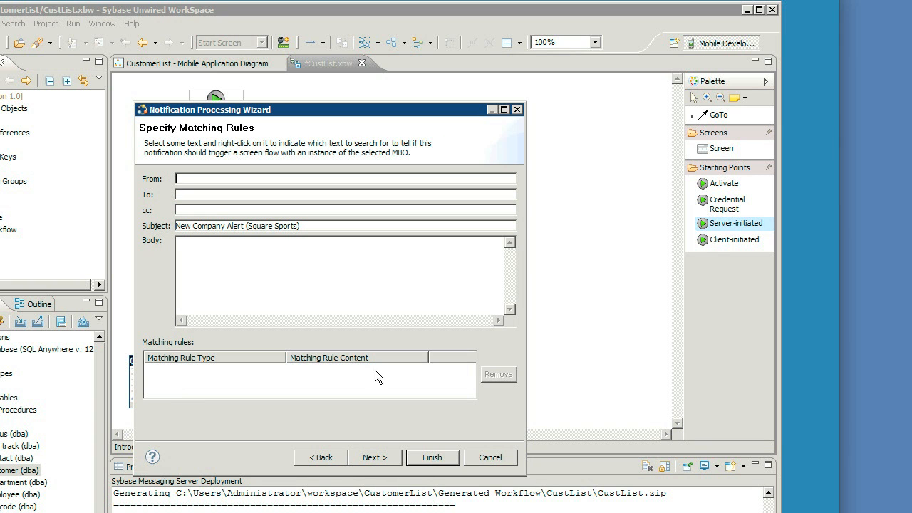
Create a subject matching rule from the text "New Company Alert" and continue to the parameter values
left_click_drag(245, 226, 175, 226)
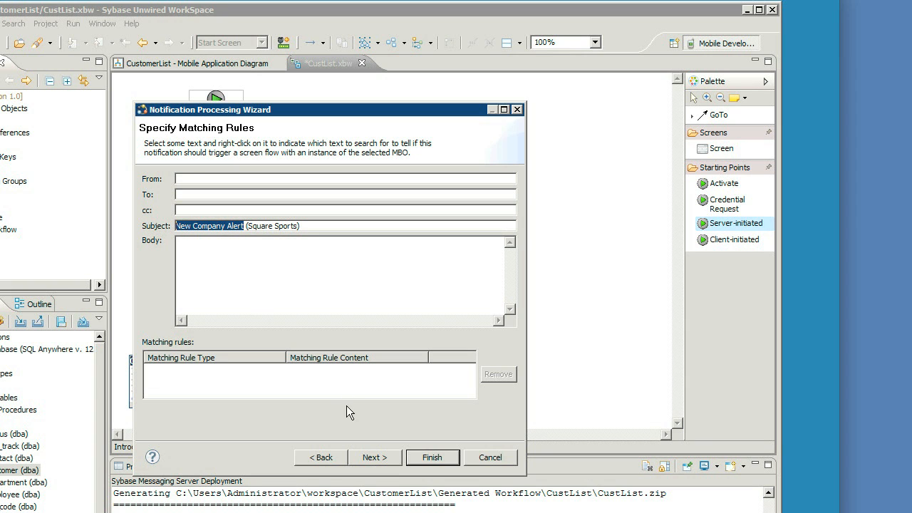
right_click(223, 226)
left_click(232, 233)
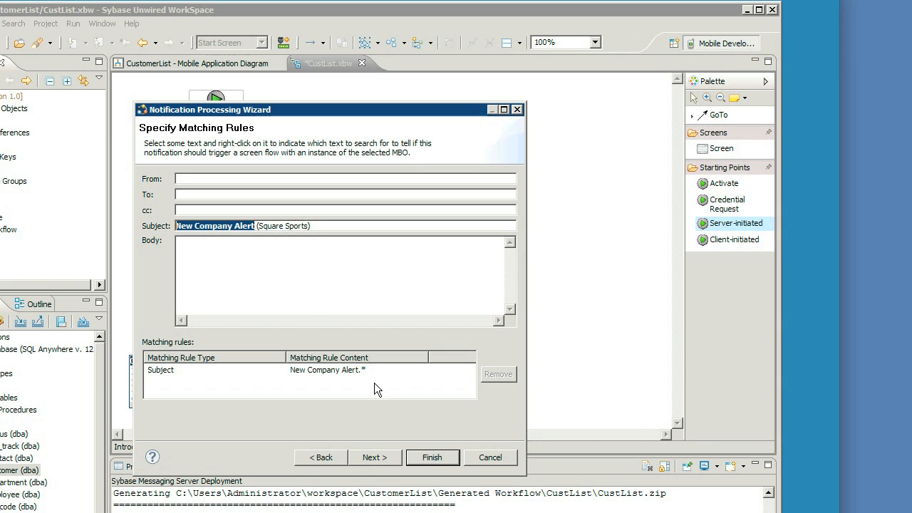
left_click(375, 457)
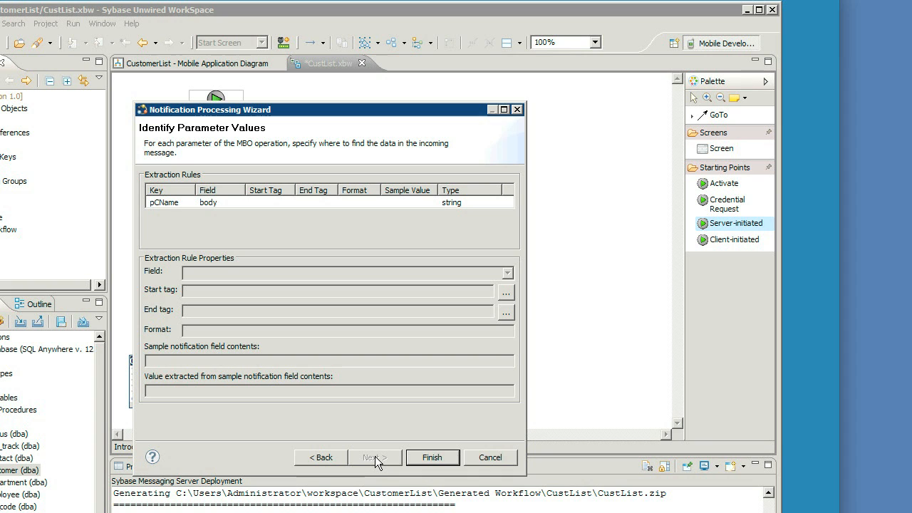
Set the pCName parameter's extraction rule to read from the Subject field
left_click(169, 203)
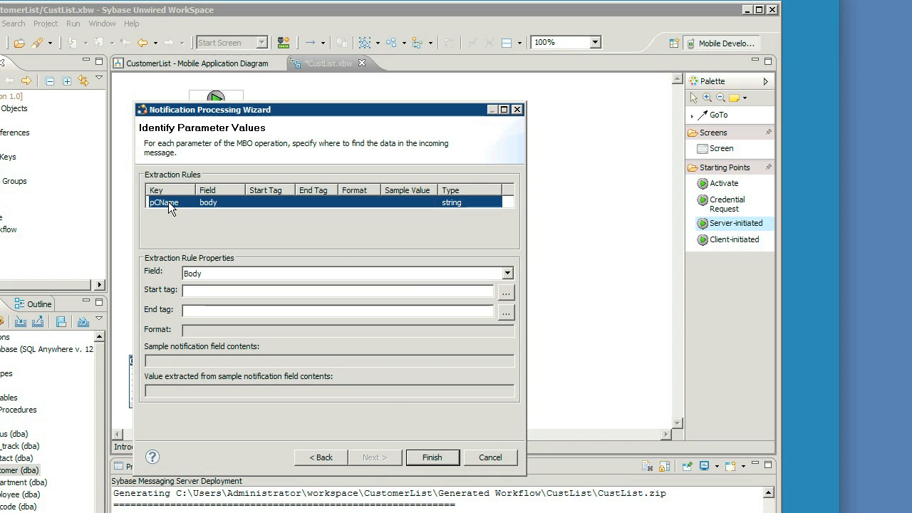
left_click(507, 273)
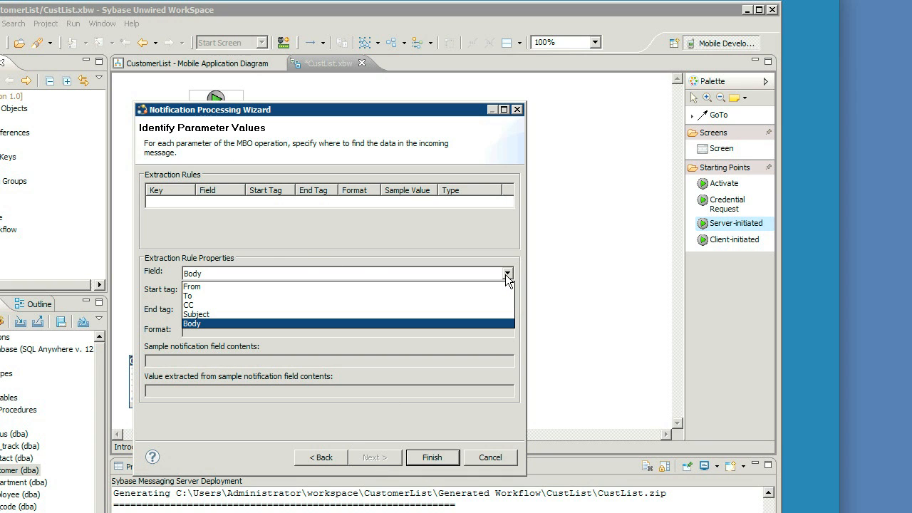
left_click(204, 314)
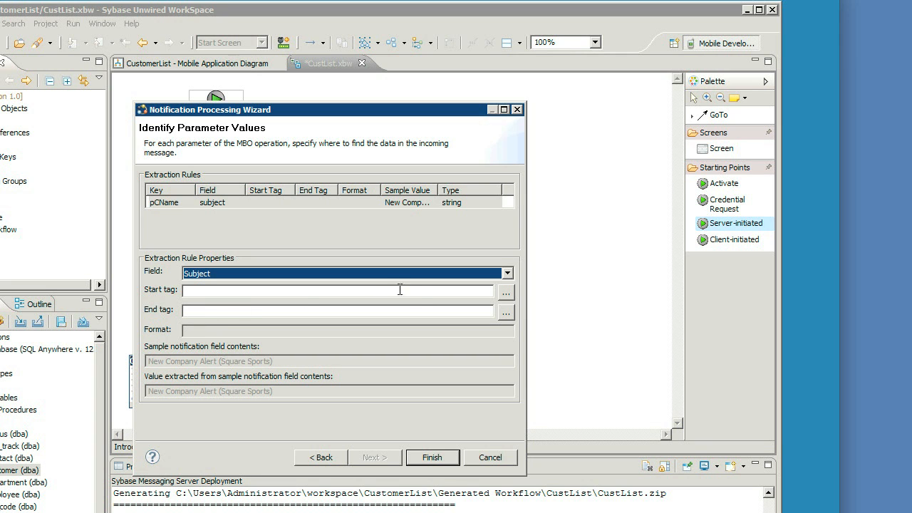
Use the opening parenthesis as pCName's start tag and the closing parenthesis as its end tag, and finish the notification wizard
left_click(505, 296)
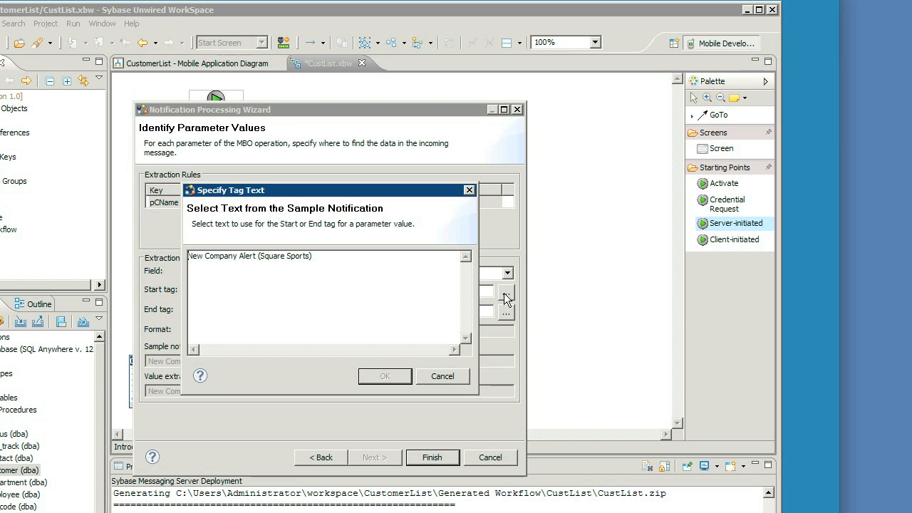
left_click(258, 256)
left_click(376, 378)
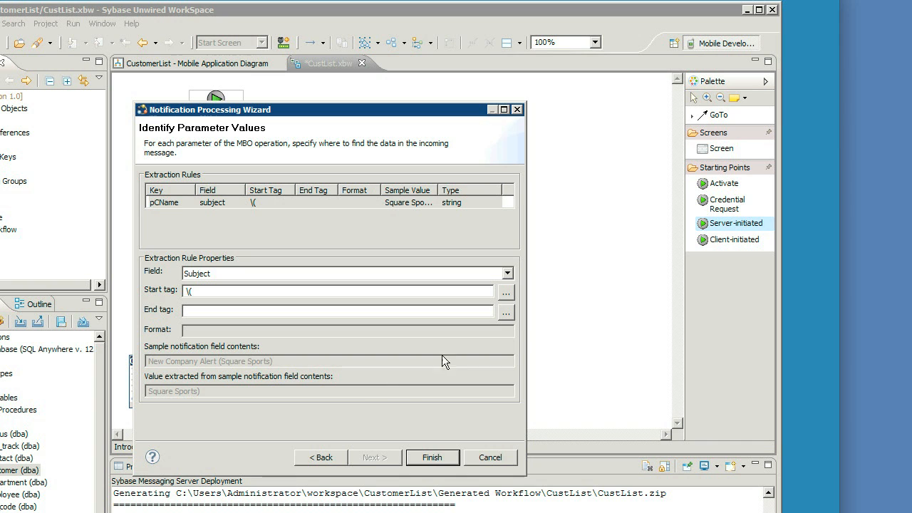
left_click(505, 313)
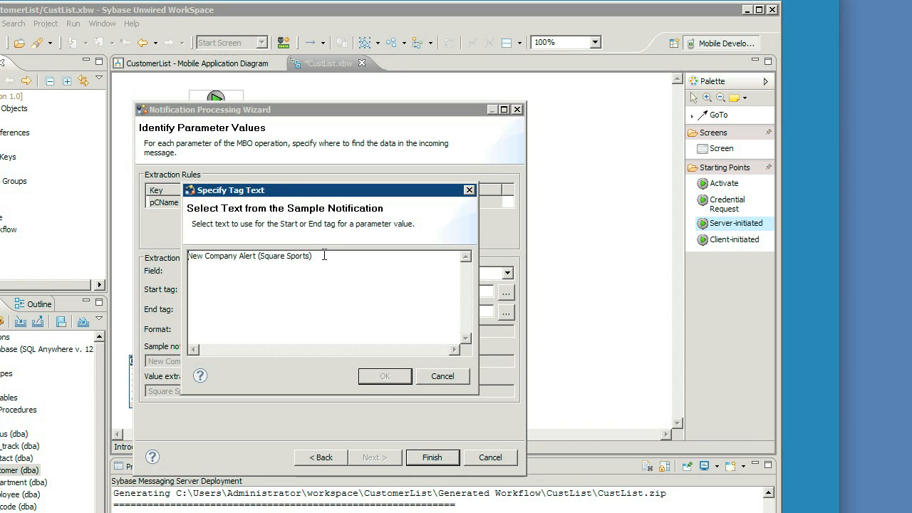
left_click_drag(314, 256, 311, 256)
left_click(379, 377)
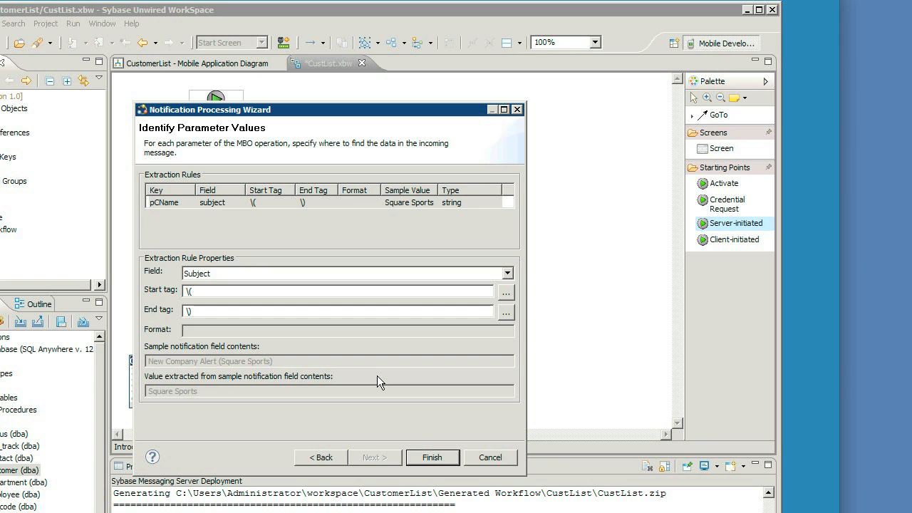
left_click(429, 457)
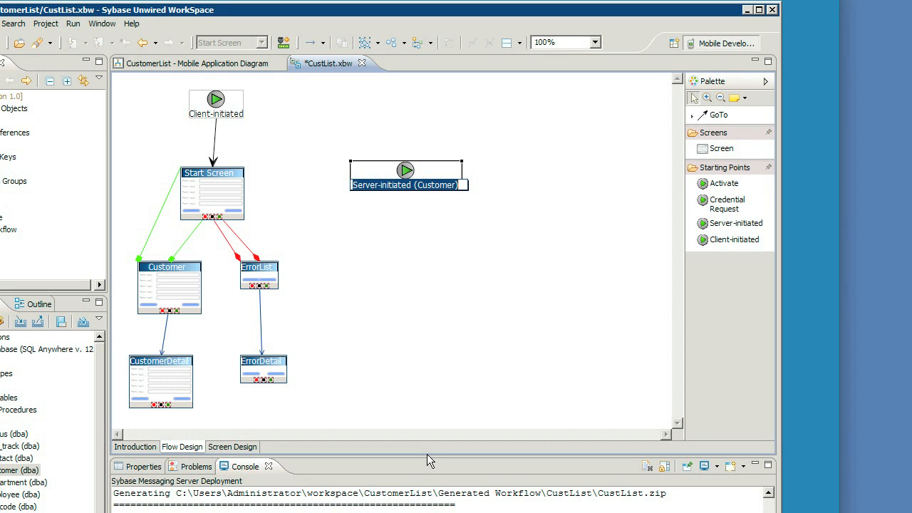
Connect the Server-initiated (Customer) starting point to the CustomerDetail screen with a GoTo connection and save the workflow
left_click(431, 272)
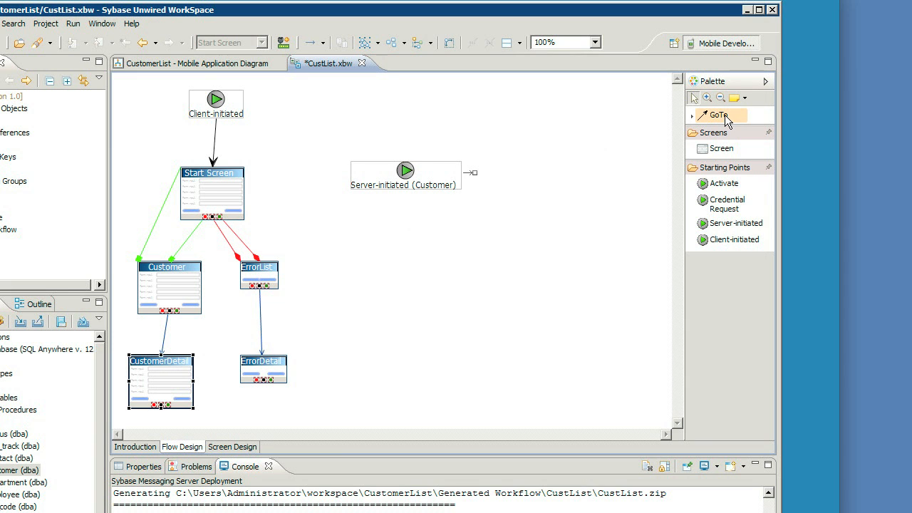
left_click(721, 116)
left_click(382, 182)
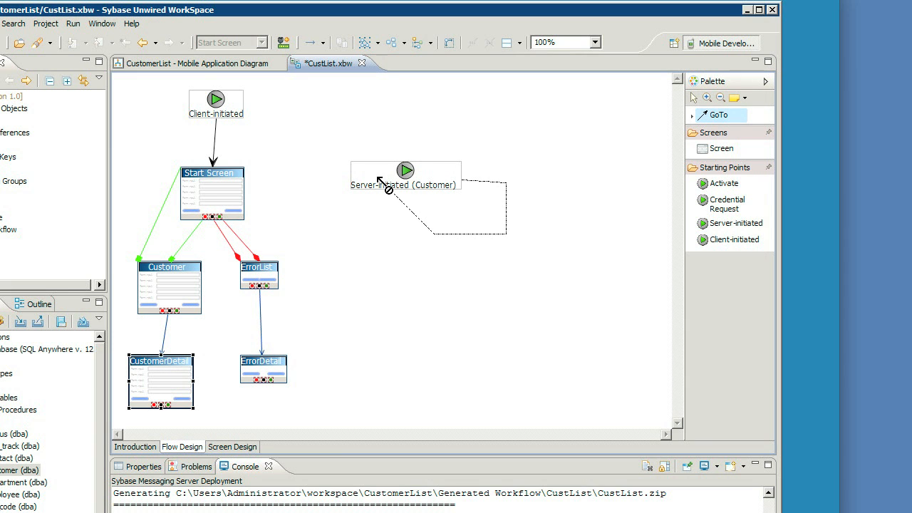
left_click(182, 372)
mouse_move(182, 372)
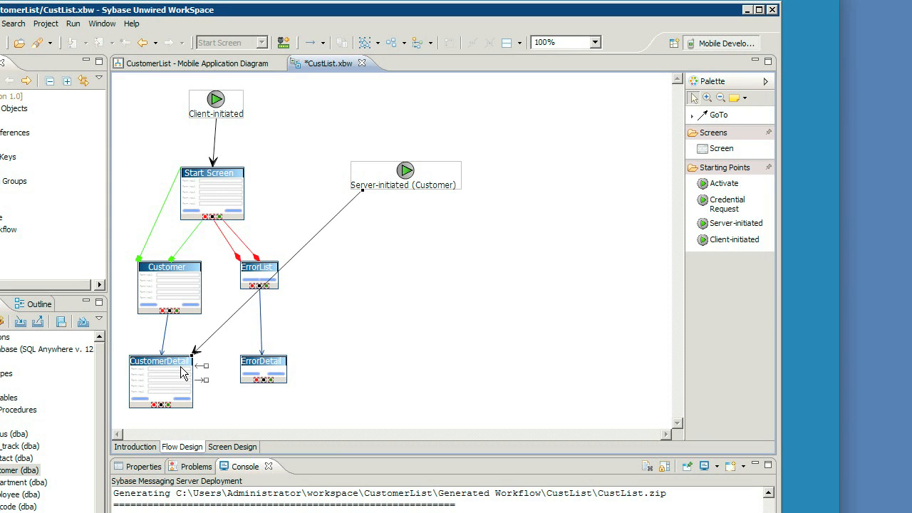
key("ctrl+s")
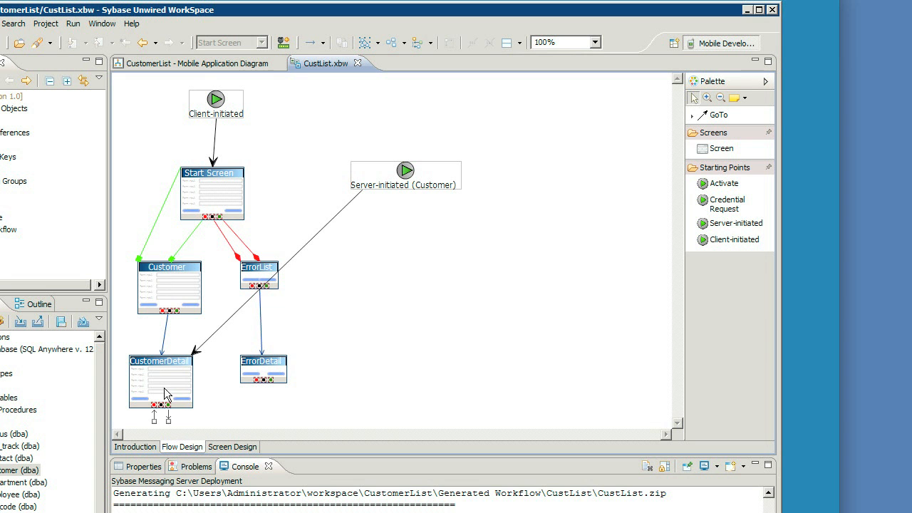
Set the type of the CustomerDetail screen's Back menu item to Cancel Screen
double_click(153, 387)
left_click(283, 99)
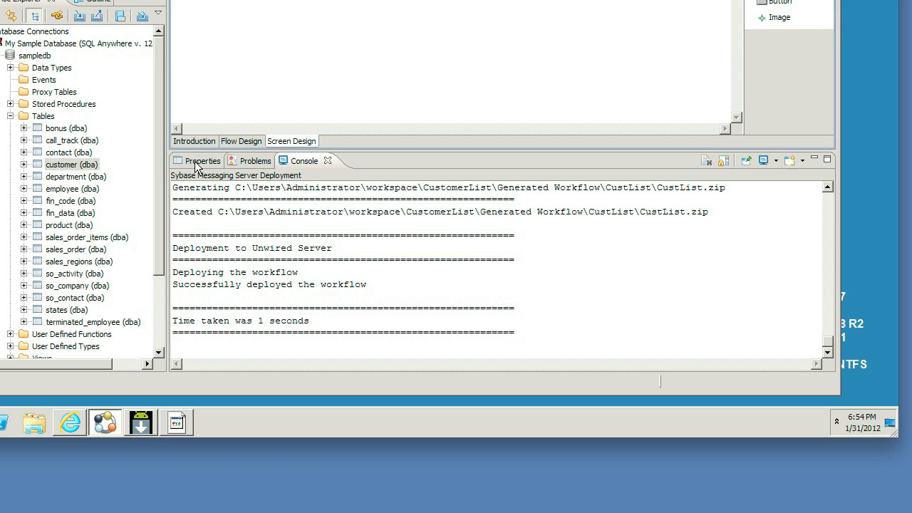
left_click(199, 161)
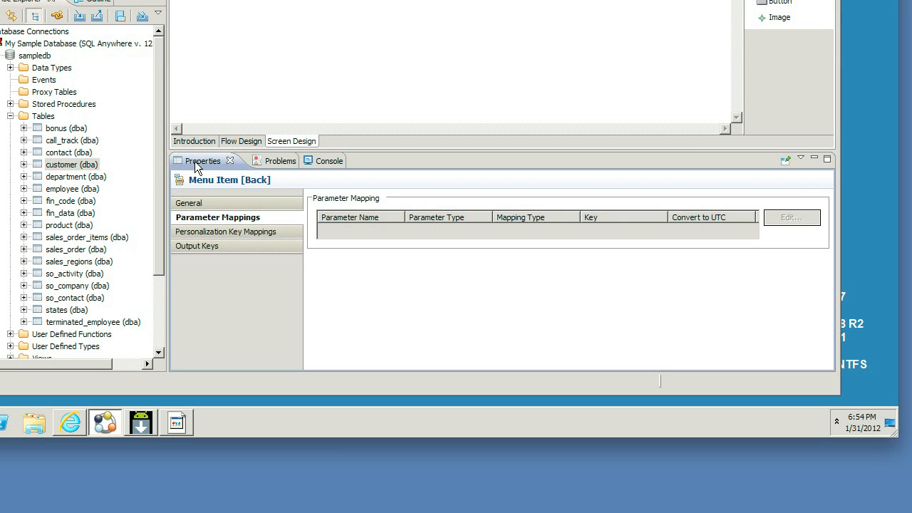
left_click(198, 203)
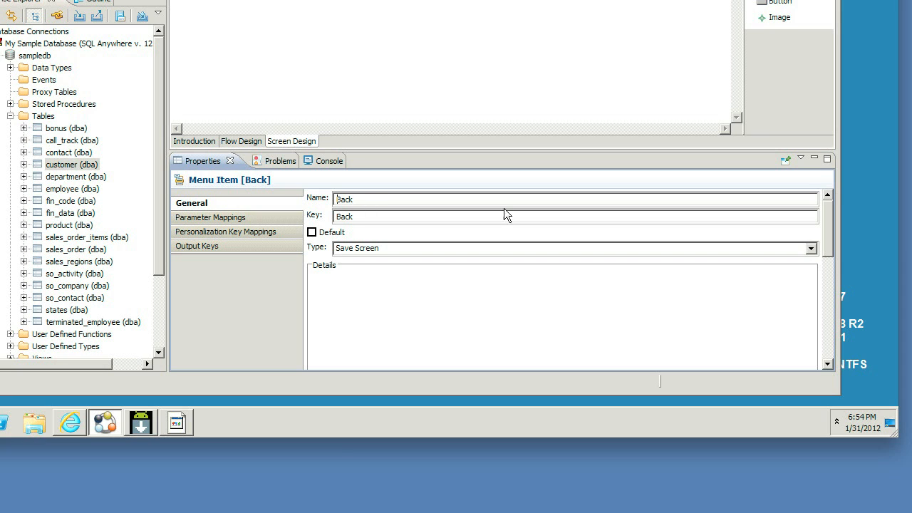
left_click(811, 249)
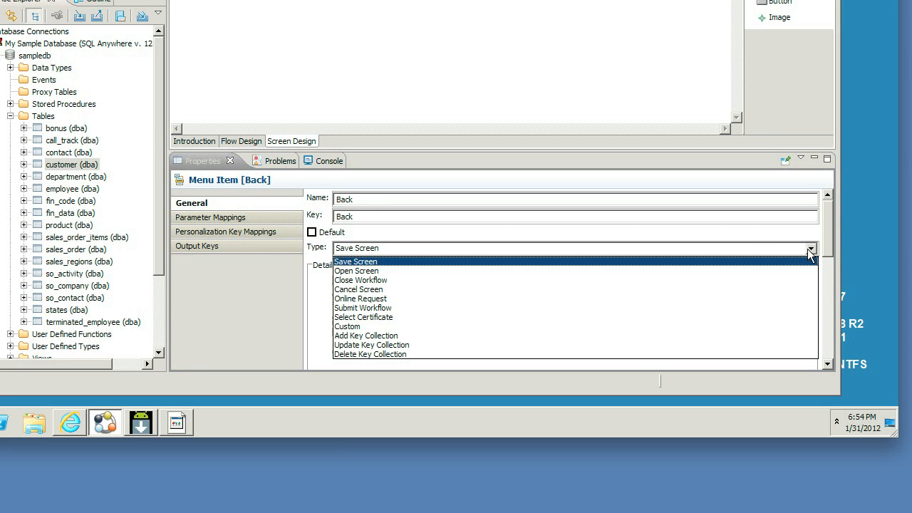
left_click(350, 289)
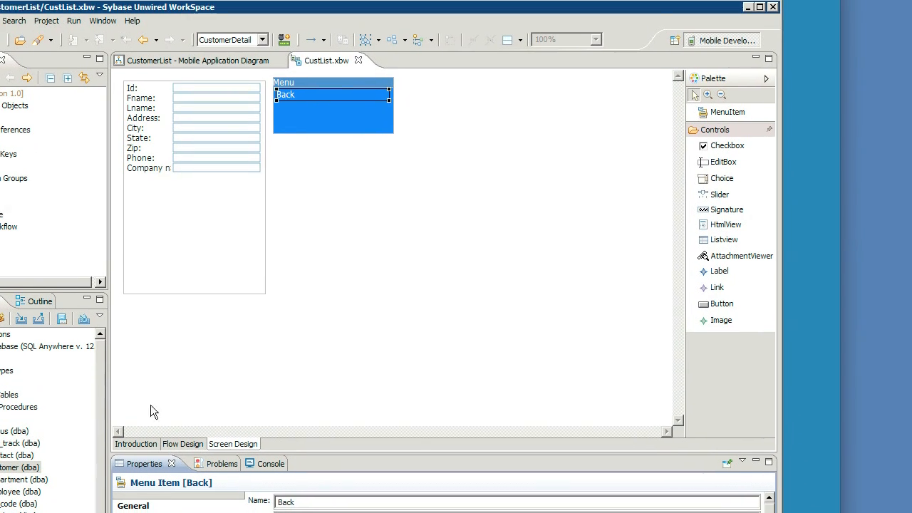
Automatically arrange all screens and starting points in the workflow's flow design
left_click(183, 446)
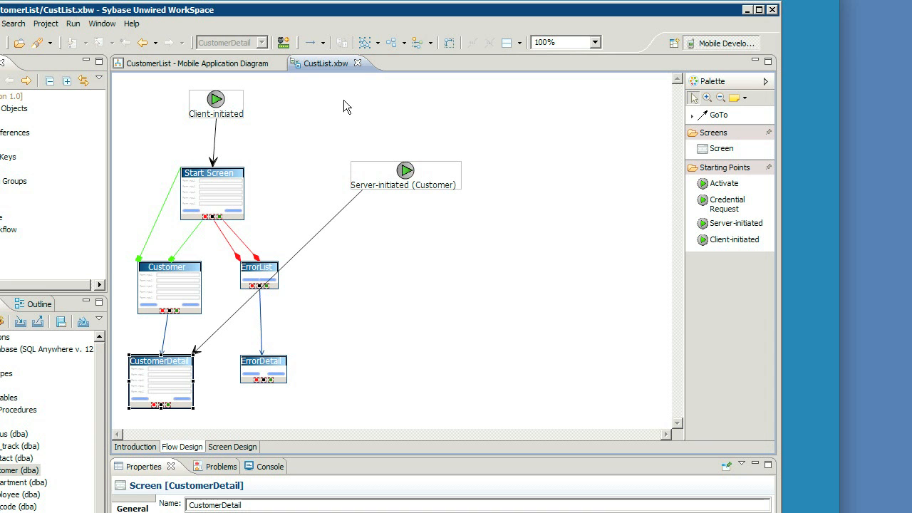
left_click(391, 43)
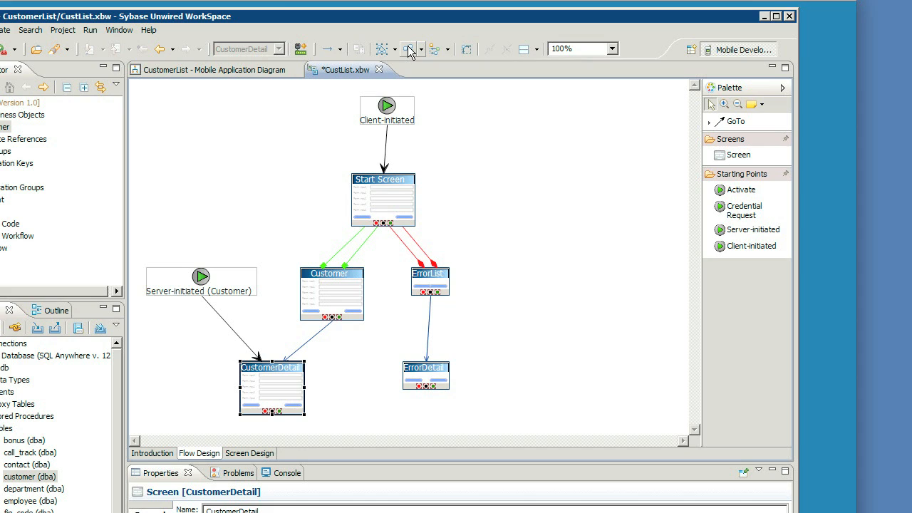
Save CustList.xbw, generate its mobile workflow package into the project, and deploy it to My Unwired Server in Replace mode
right_click(467, 151)
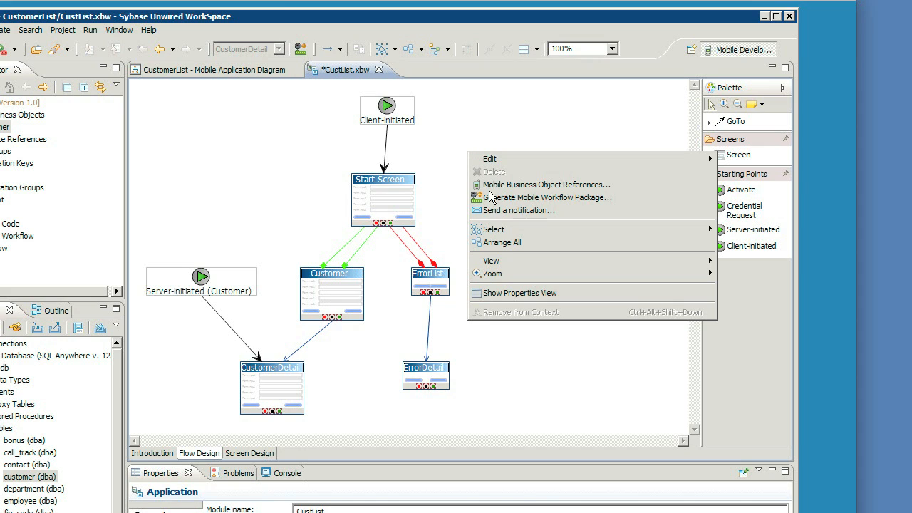
left_click(489, 197)
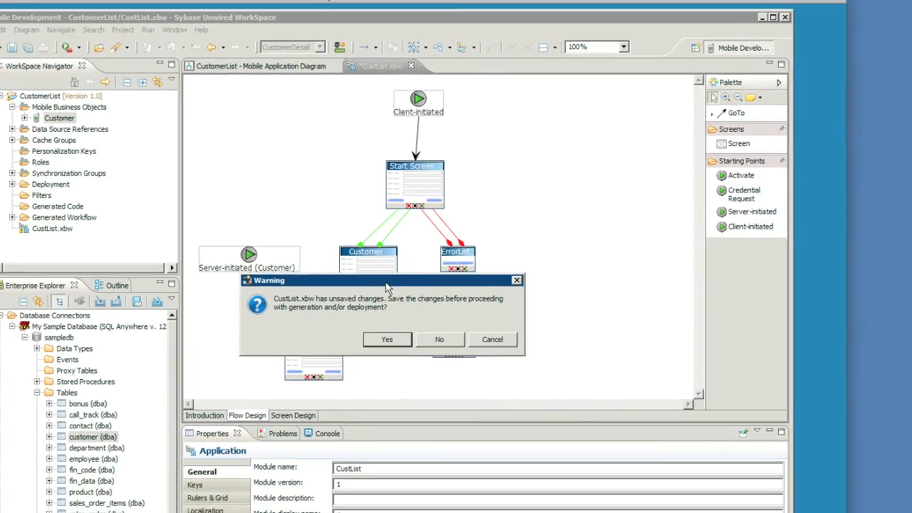
left_click(386, 340)
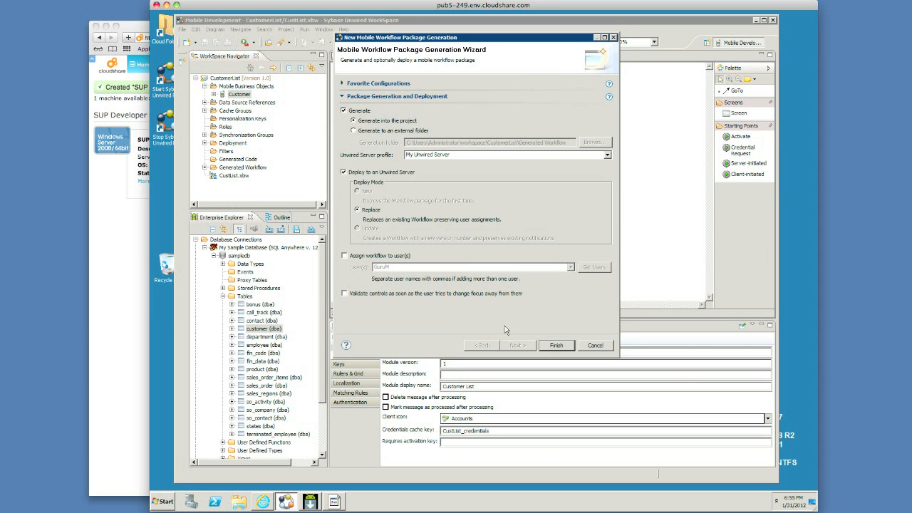
left_click(549, 347)
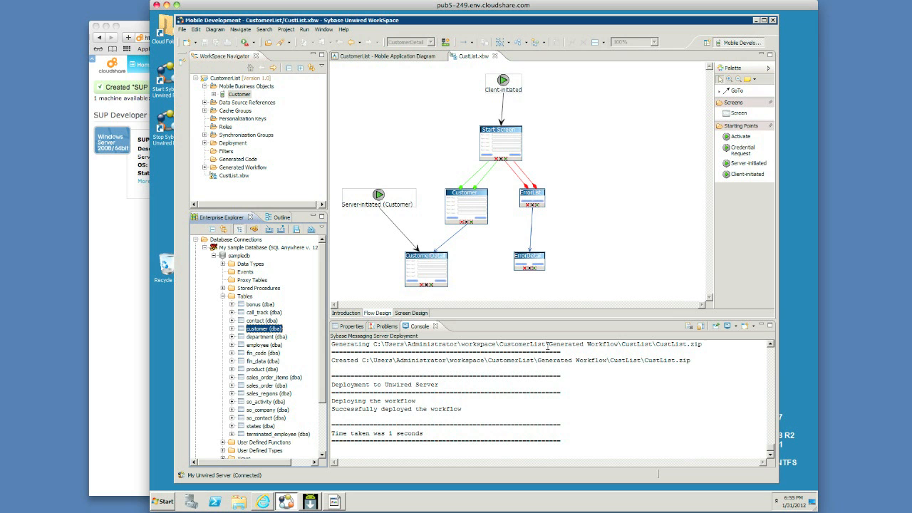
Switch to the SUPHybridContainerDemo Android emulator and view the list of workflows available on the device
left_click(321, 504)
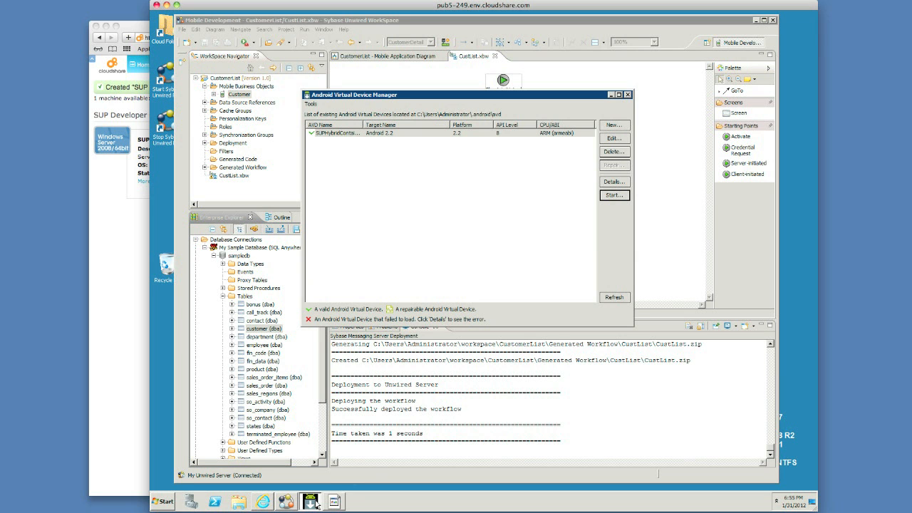
left_click(331, 503)
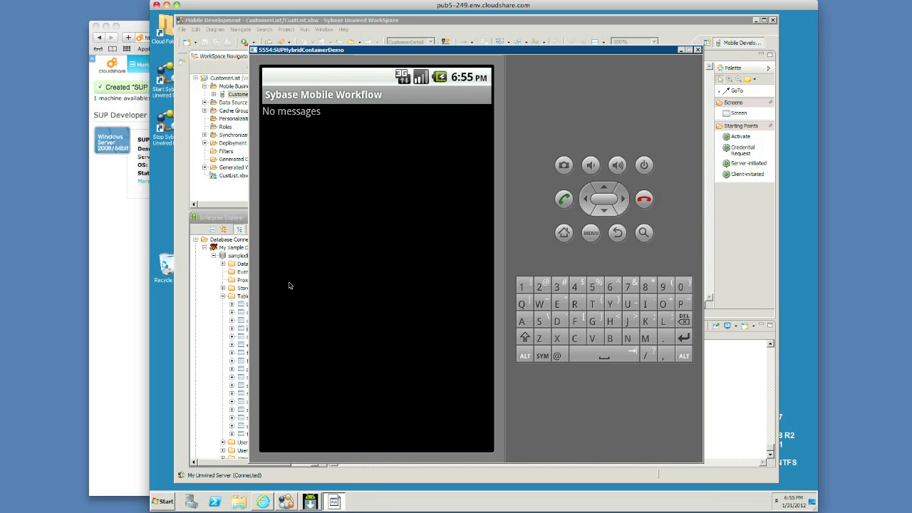
left_click(591, 233)
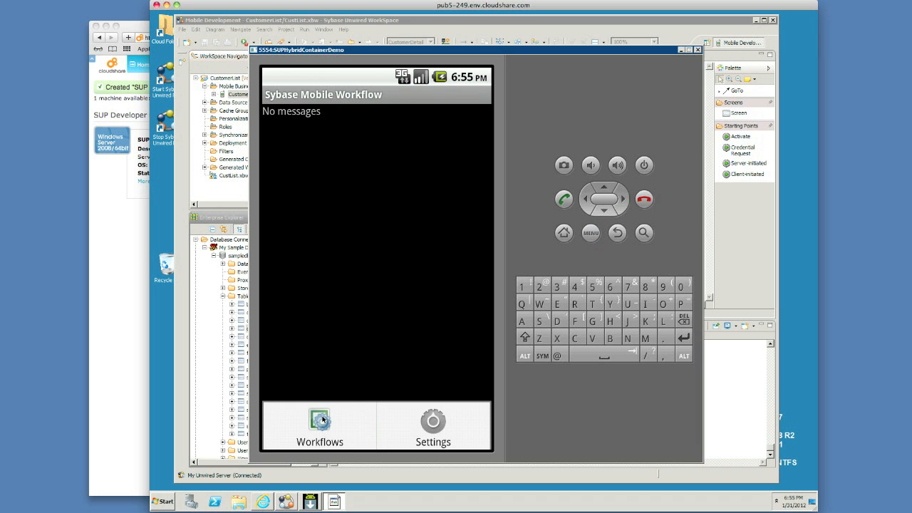
left_click(322, 420)
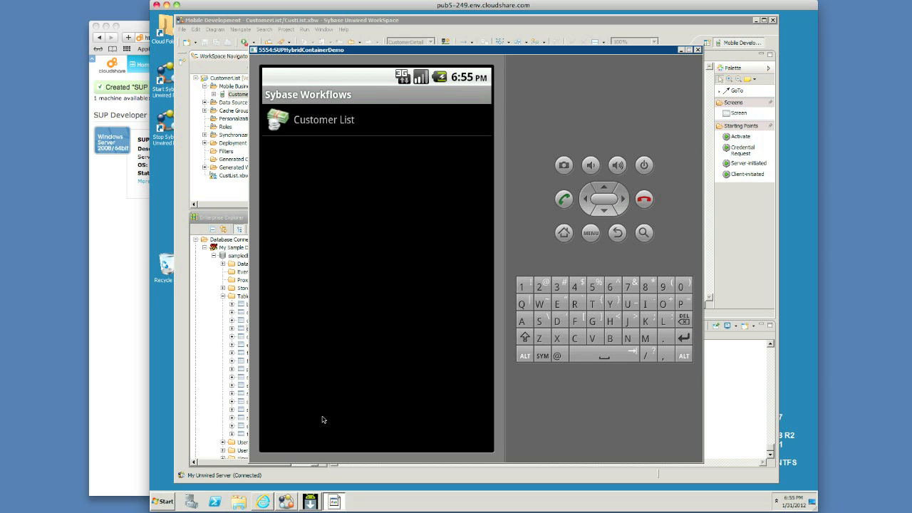
Return to Sybase Unwired WorkSpace, start a device-user notification for the workflow, and retrieve the device users for sender and recipient
left_click(497, 22)
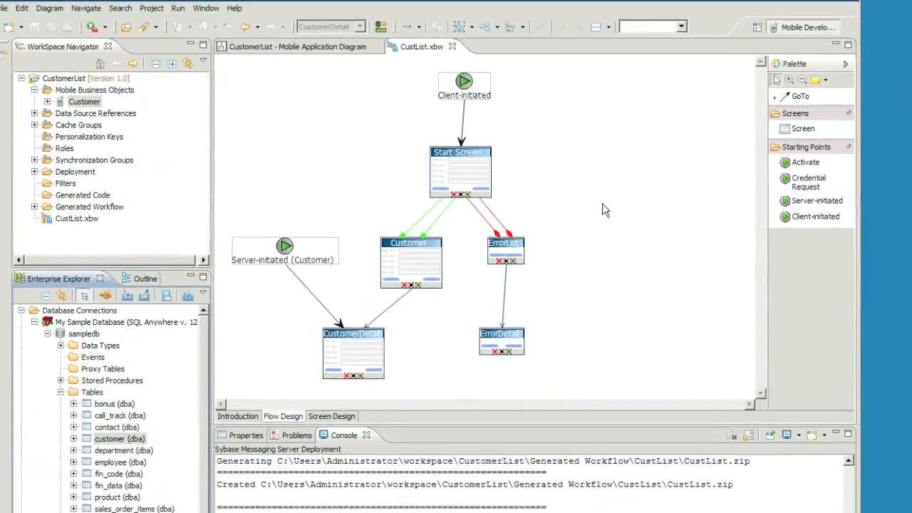
right_click(598, 168)
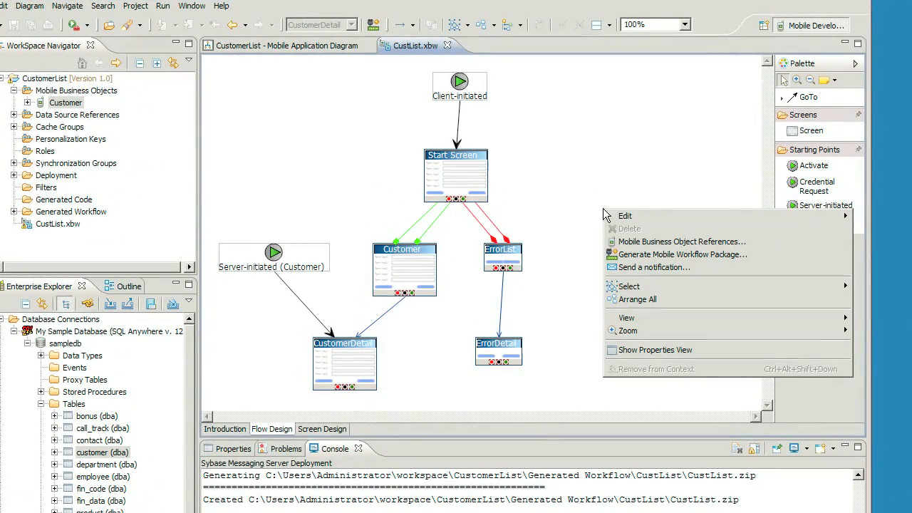
left_click(636, 268)
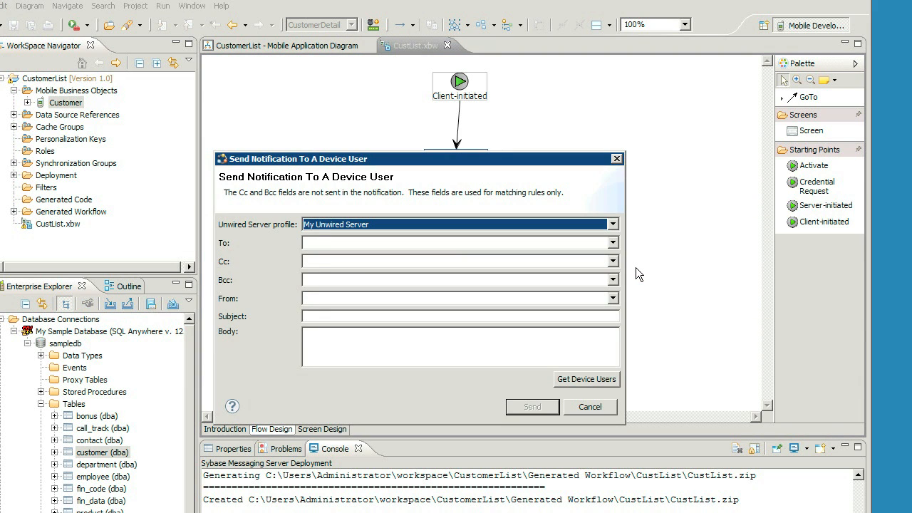
key("Tab")
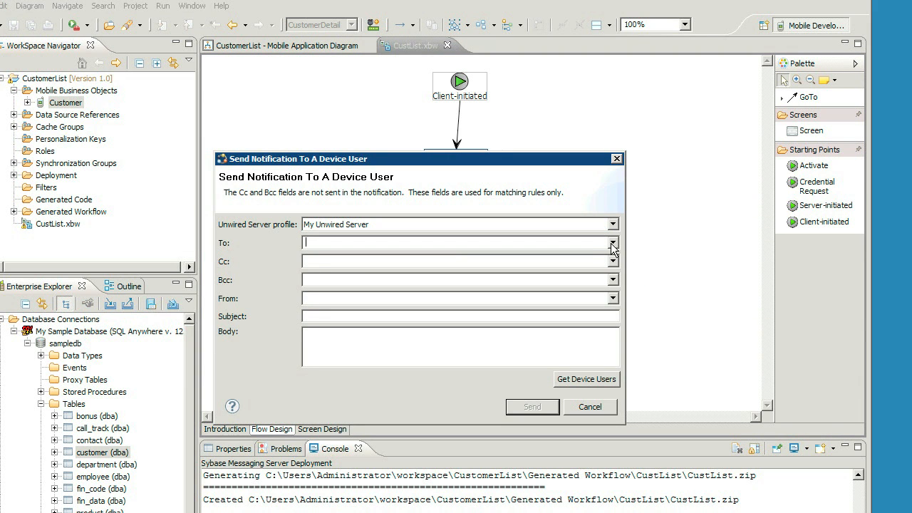
left_click(580, 380)
Send the notification with subject "New Company Alert (Square Sports)" and body "Please Contact ASAP"
left_click(329, 316)
type("New Com")
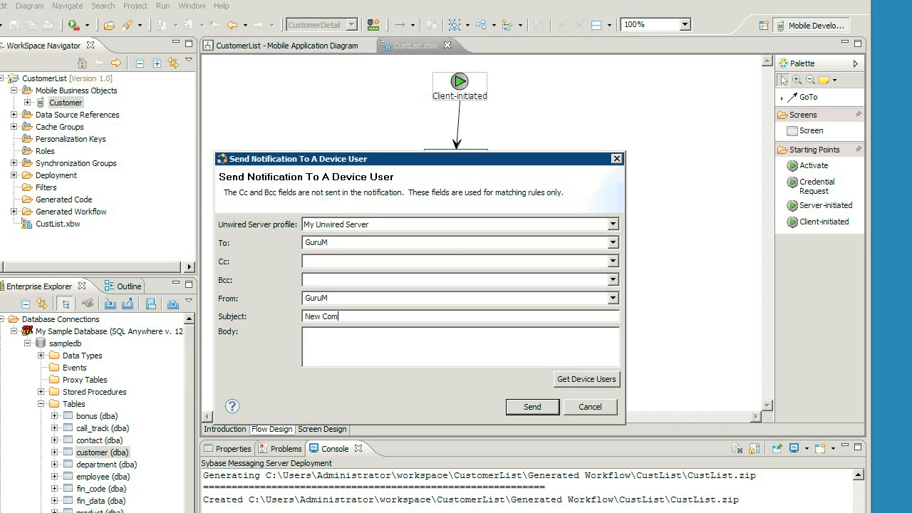
type("pany Alert (Square Sports")
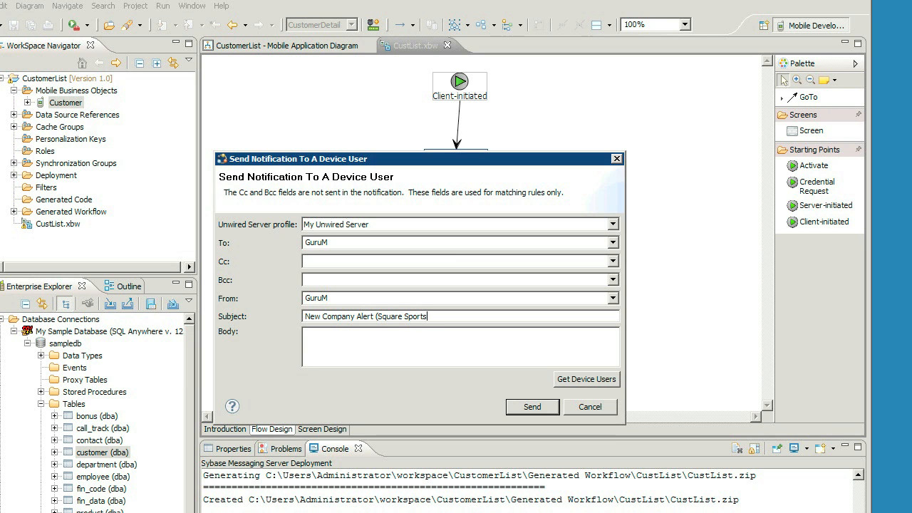
type(")")
type("Please Contact ASAP")
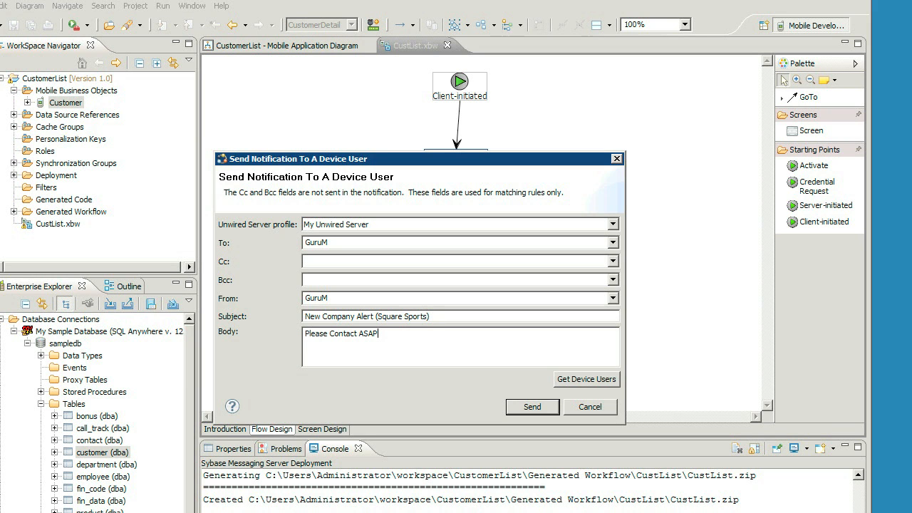
left_click(523, 412)
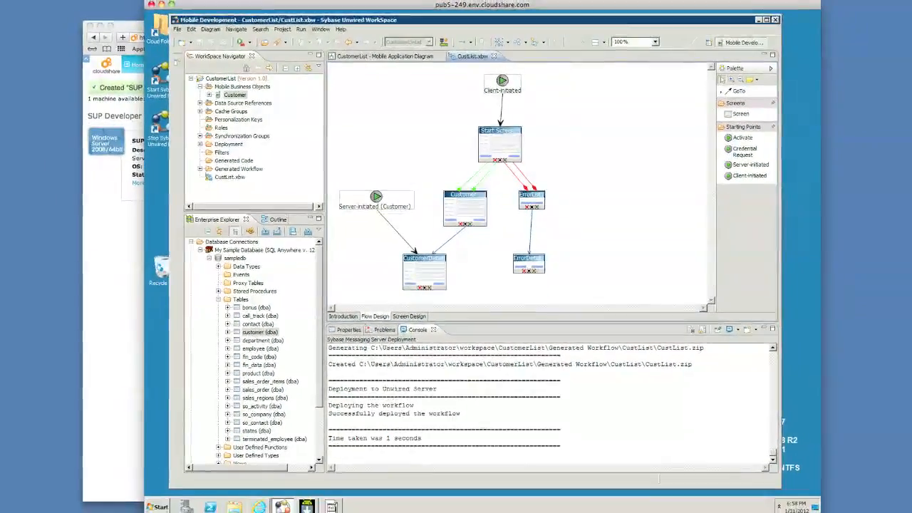
Switch to the Android emulator, return to the workflow message list, and open the "New Company Alert (Square Sports)" message
left_click(336, 503)
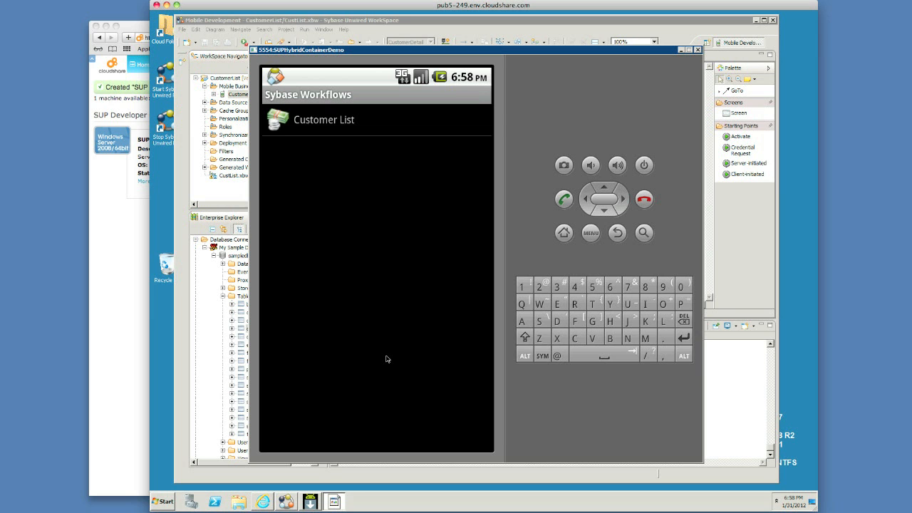
left_click(619, 234)
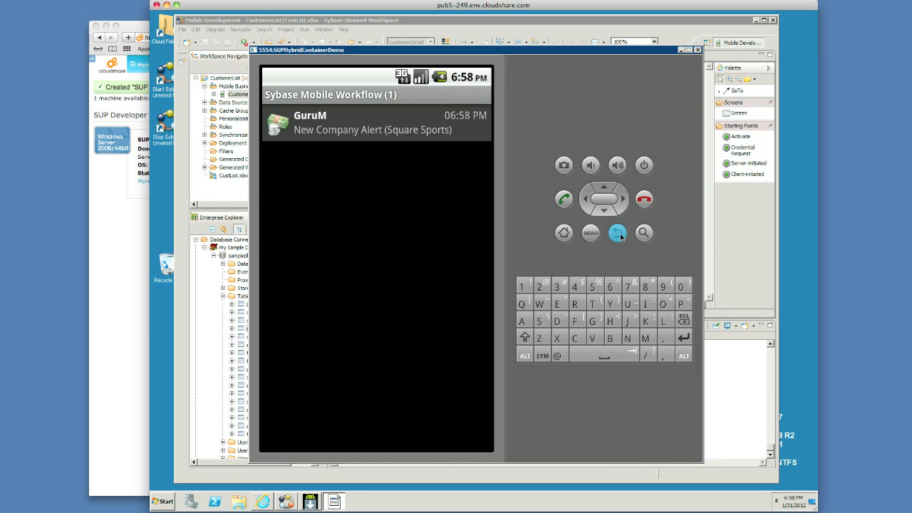
left_click(330, 129)
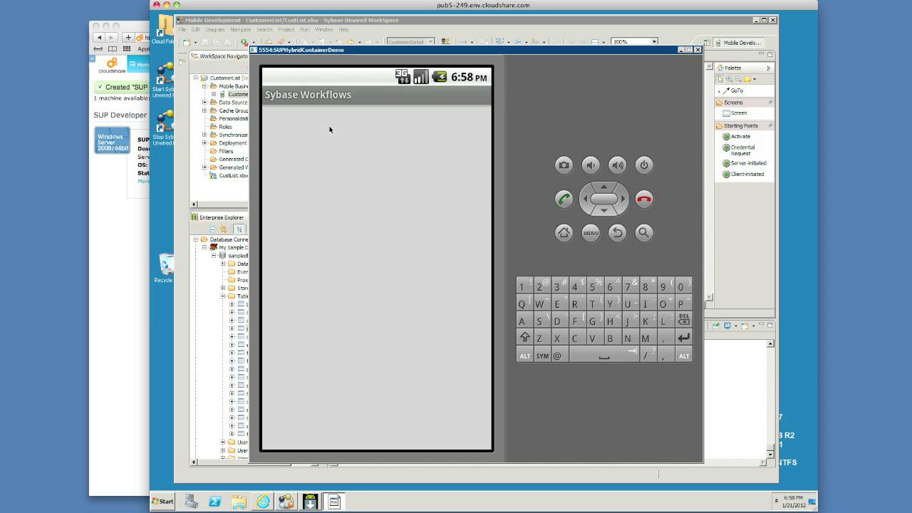